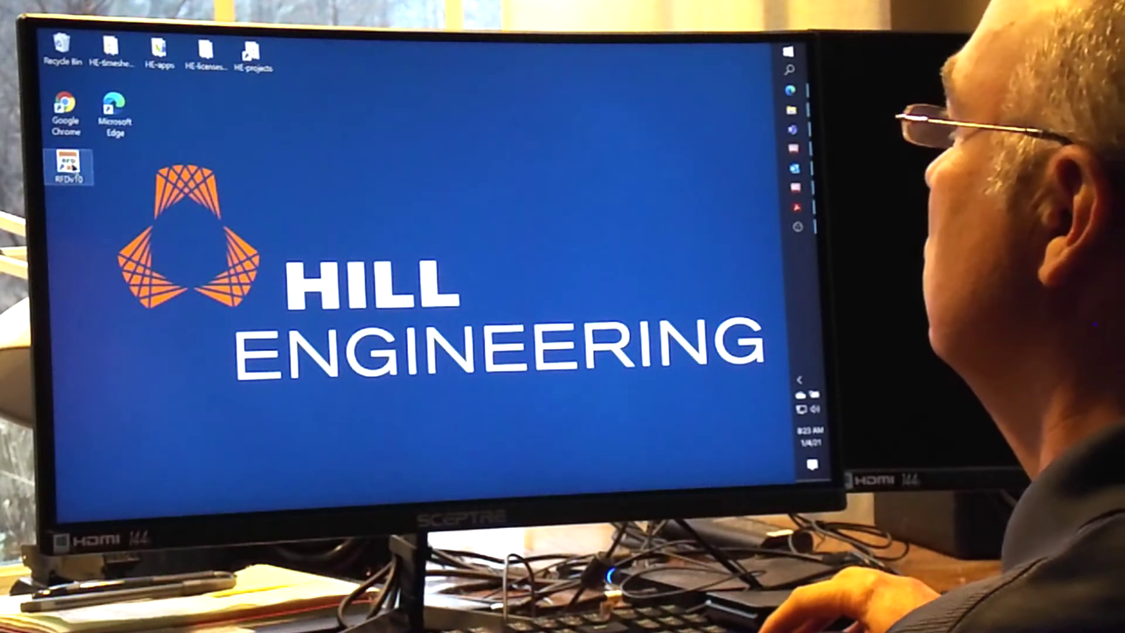
Launch RFD and open the sample part TRIPLE CLAMP MDL 3.STL
{"action": "double_click", "coordinate": [70, 165]}
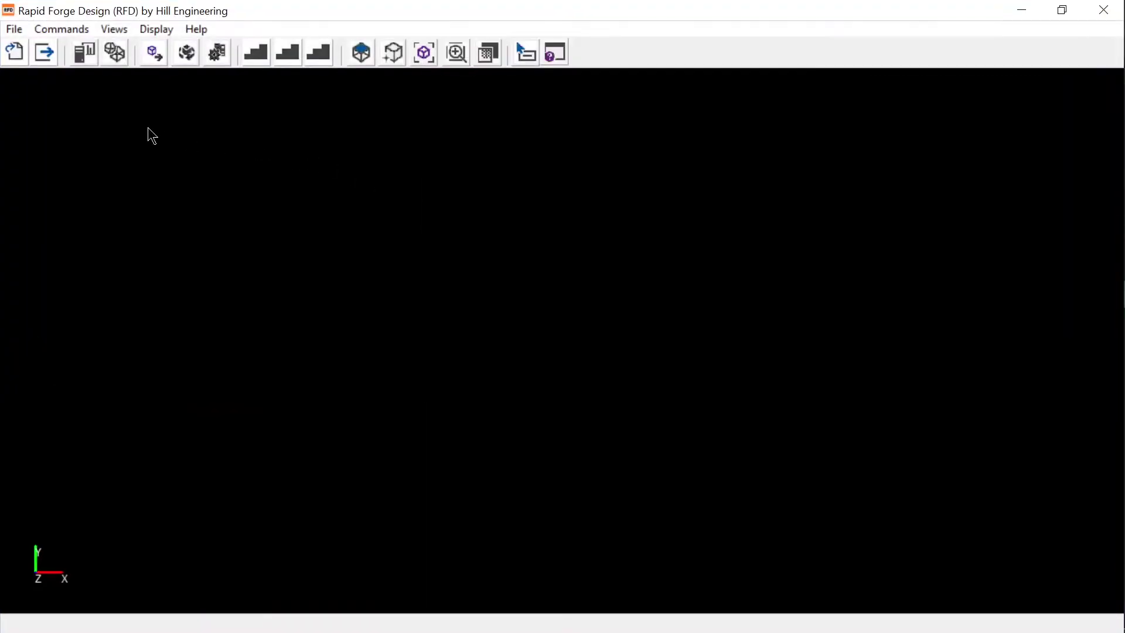
{"action": "left_click", "coordinate": [12, 28]}
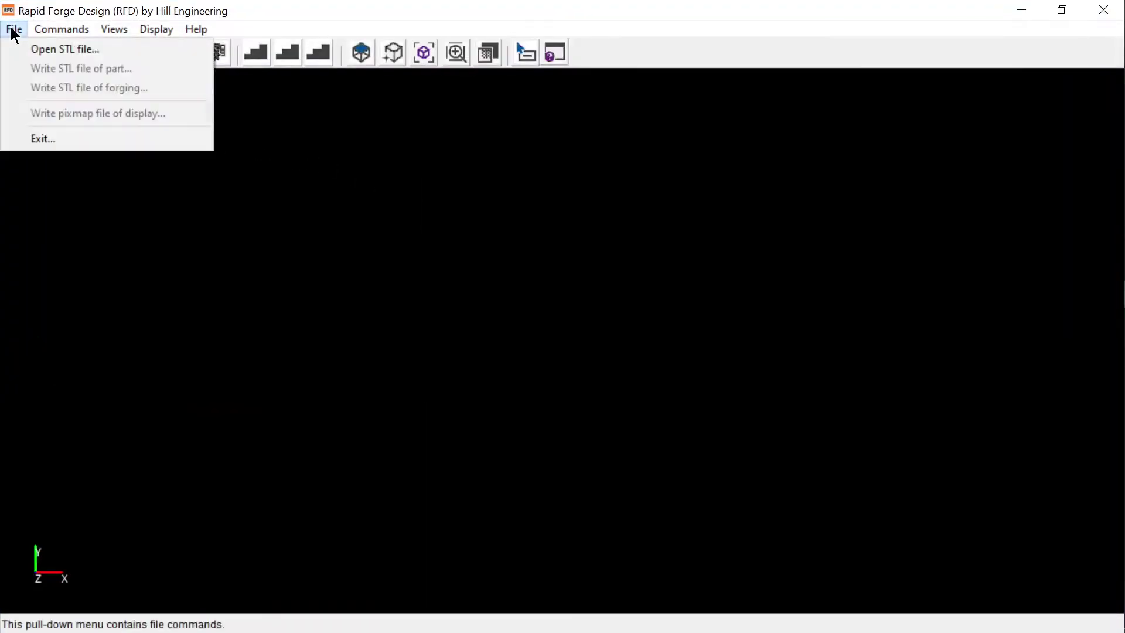
{"action": "left_click", "coordinate": [44, 49]}
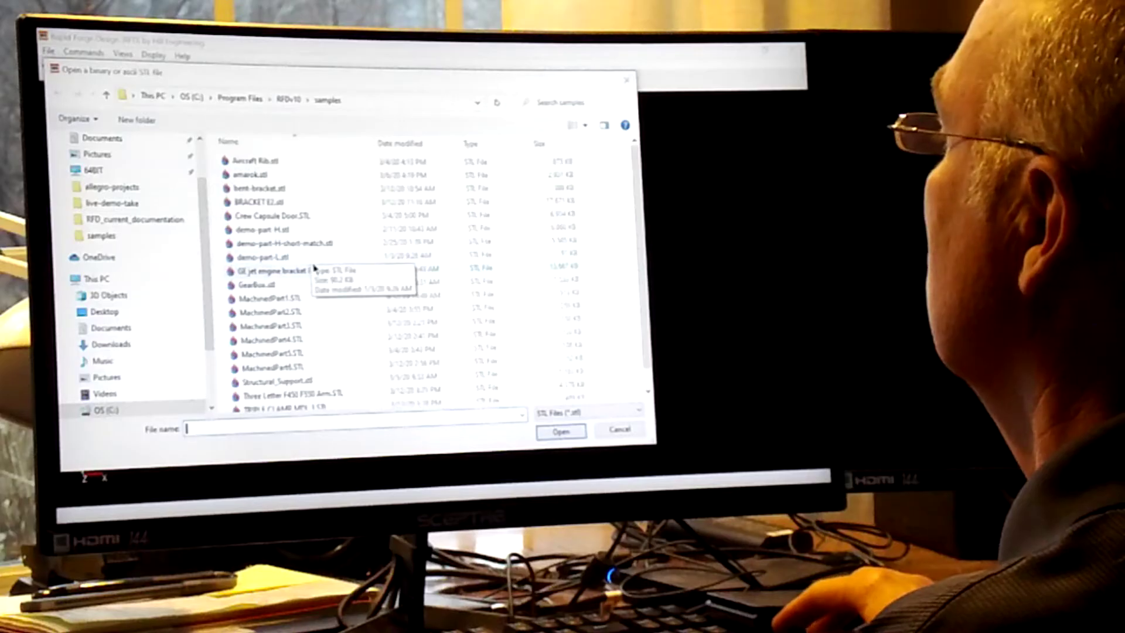
{"action": "scroll", "coordinate": [358, 319], "scroll_direction": "down", "scroll_amount": 1}
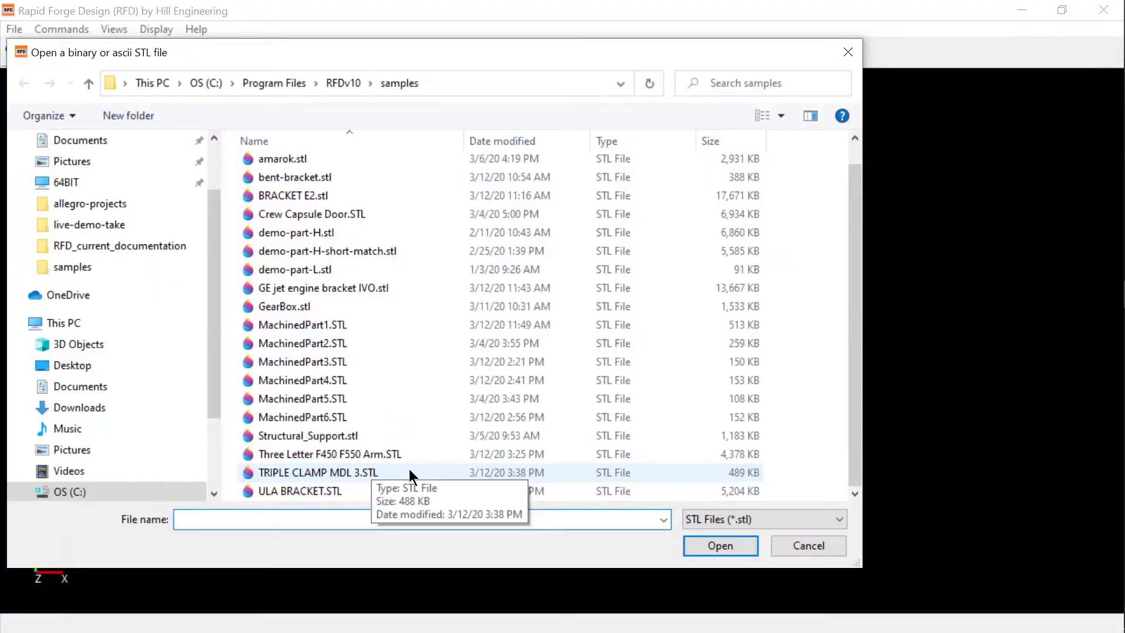
{"action": "left_click", "coordinate": [410, 470]}
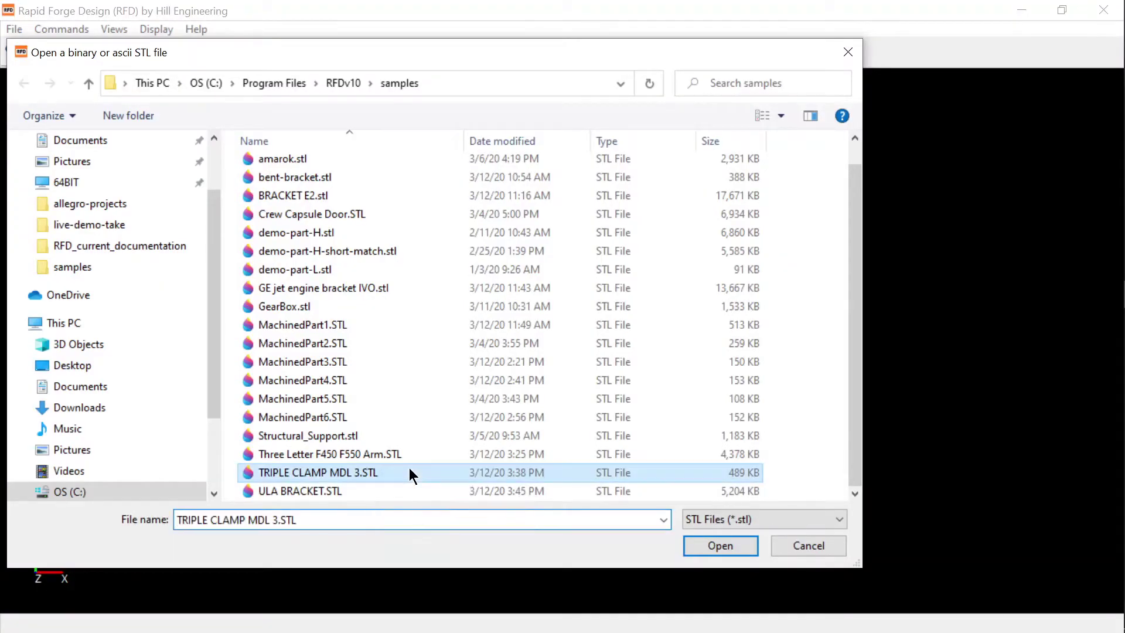
{"action": "left_click", "coordinate": [719, 545]}
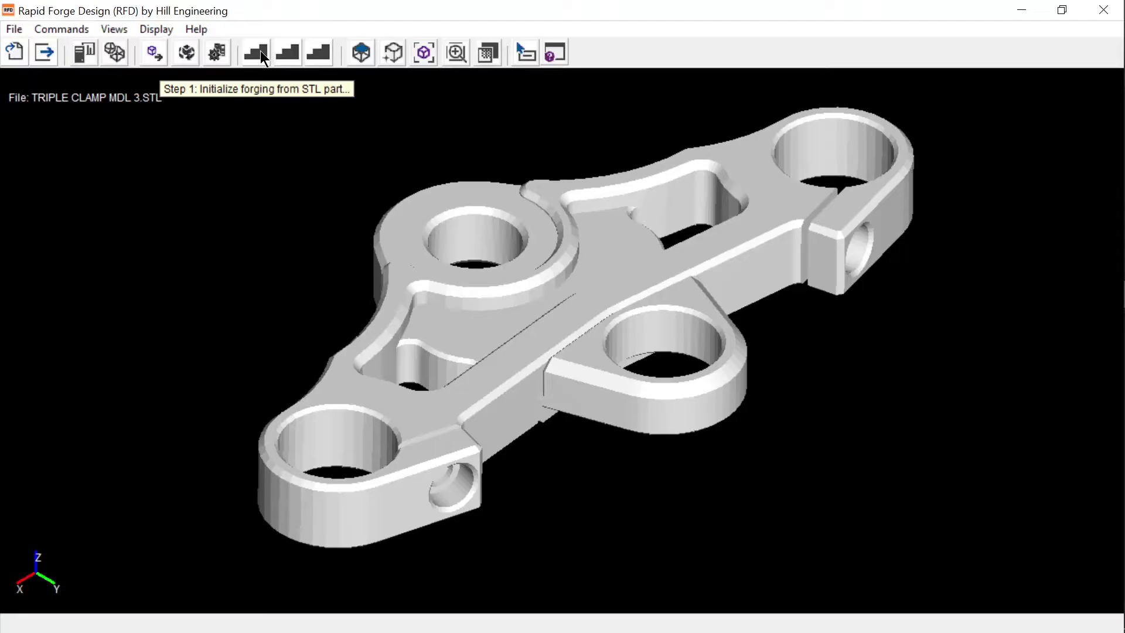
Initialize the forging design with MM units and the ALUMINUM alloy family
{"action": "left_click", "coordinate": [256, 52]}
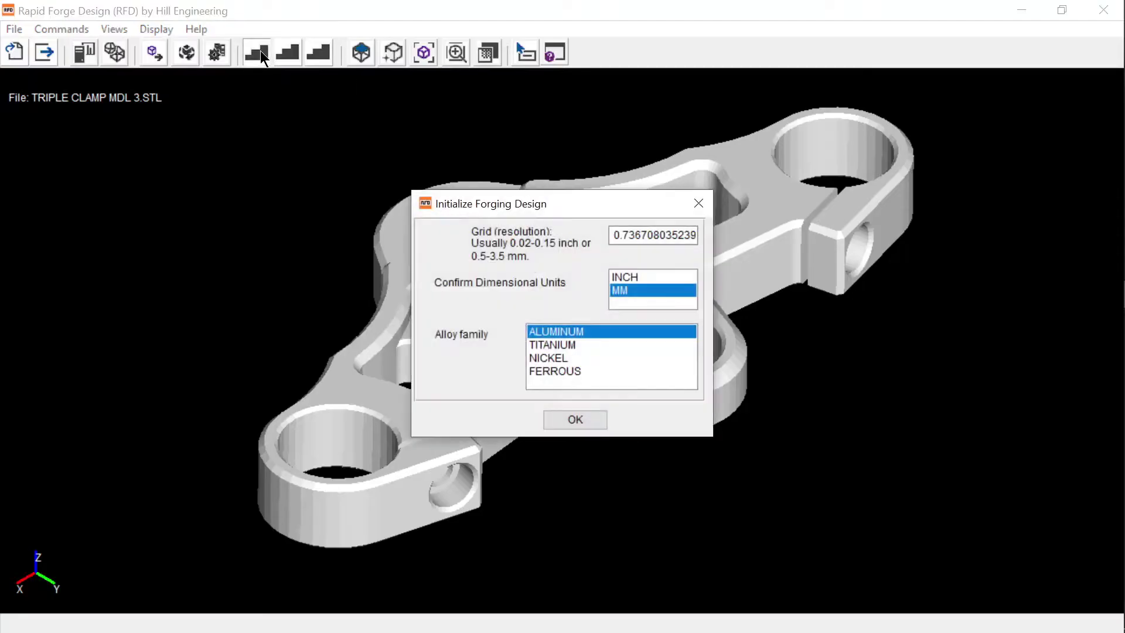
{"action": "left_click_drag", "start_coordinate": [525, 206], "coordinate": [168, 143]}
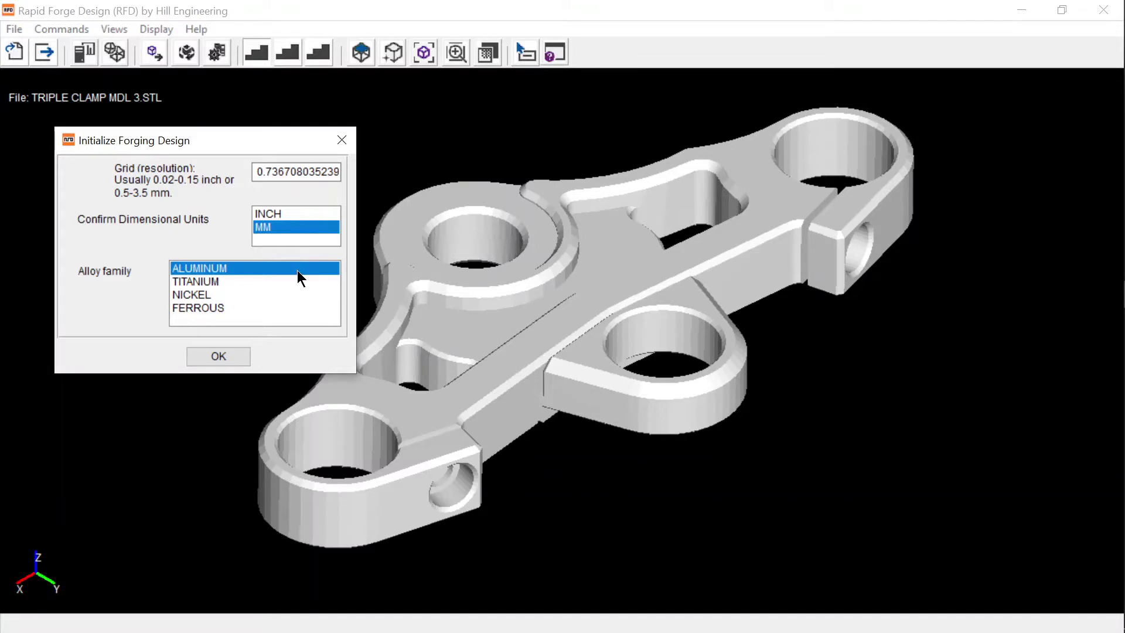
{"action": "left_click", "coordinate": [239, 360]}
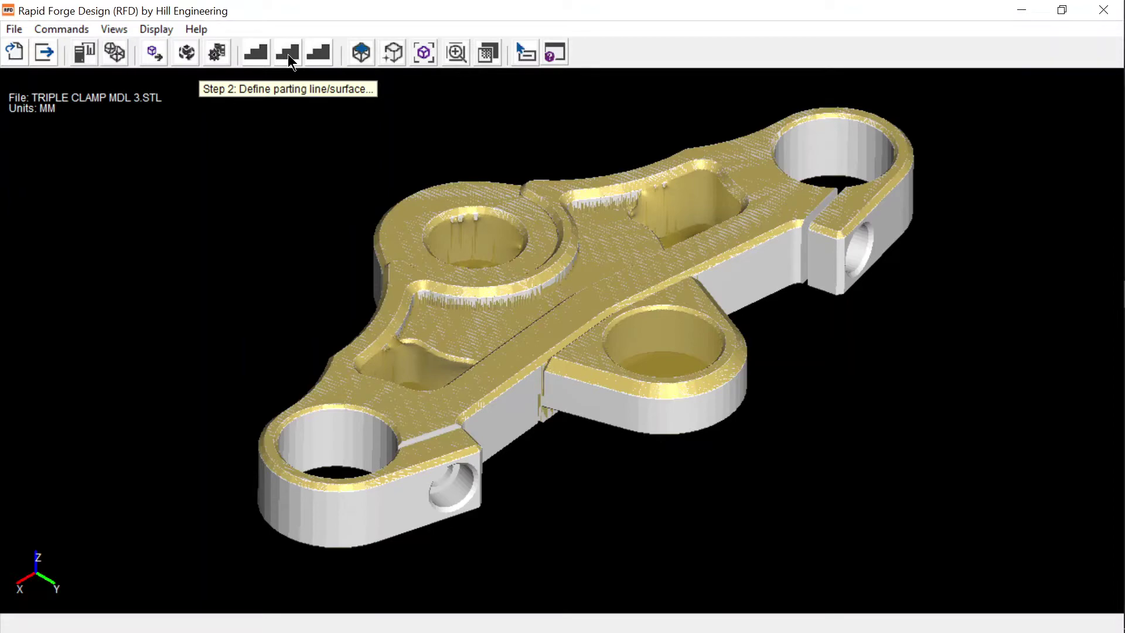
Set the step 2 parting surface to PLANAR at Z 71.78169108371635
{"action": "left_click", "coordinate": [287, 53]}
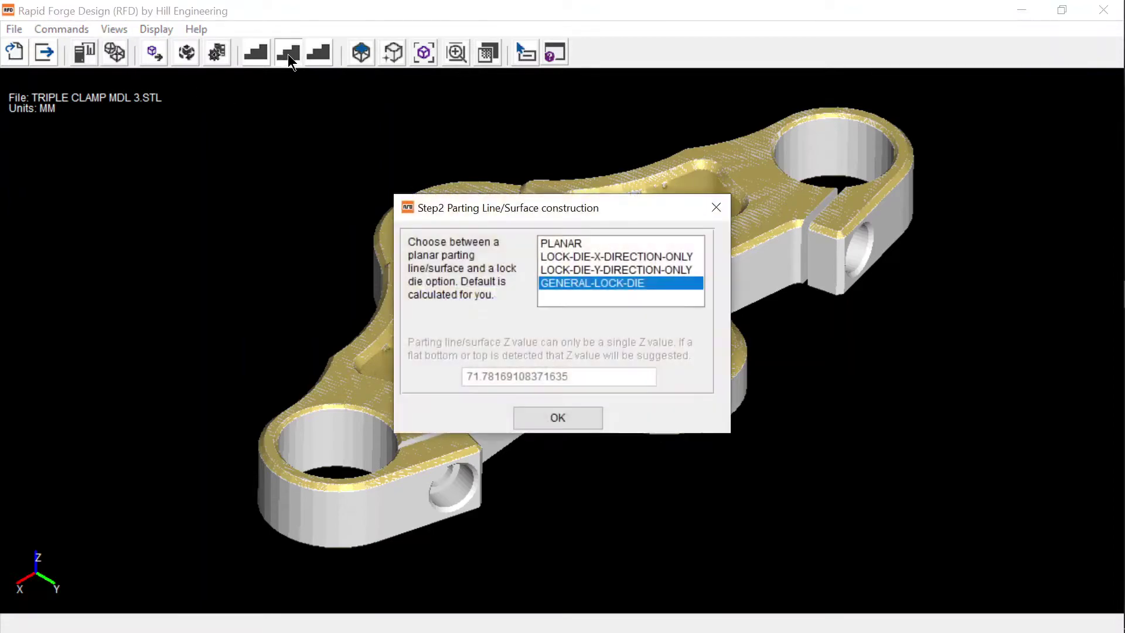
{"action": "left_click_drag", "start_coordinate": [512, 209], "coordinate": [147, 136]}
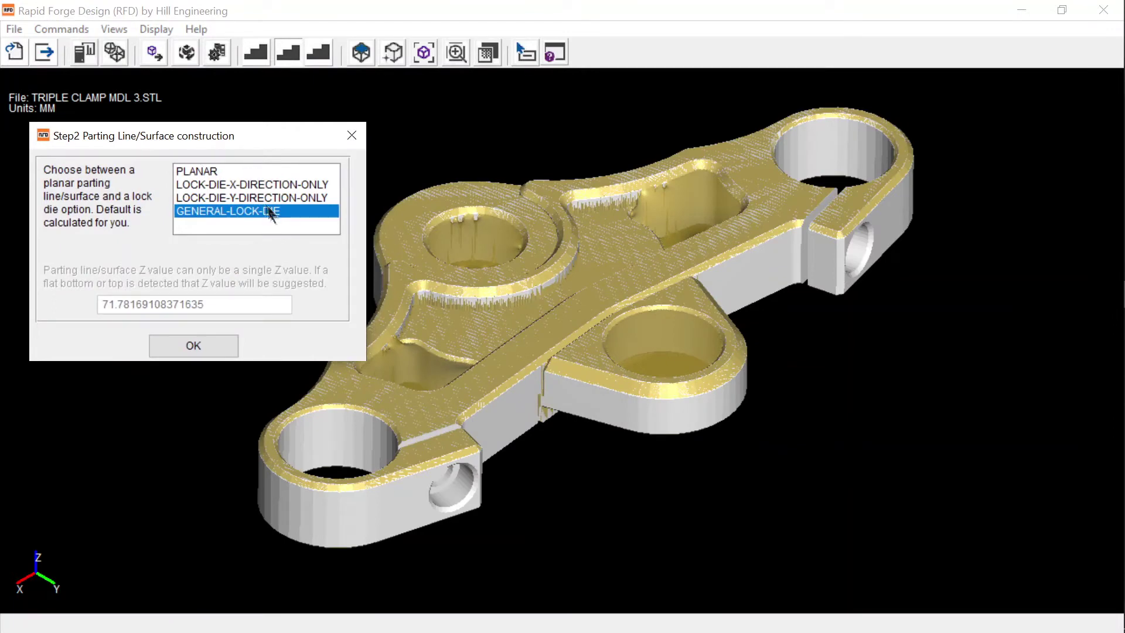
{"action": "left_click", "coordinate": [271, 170]}
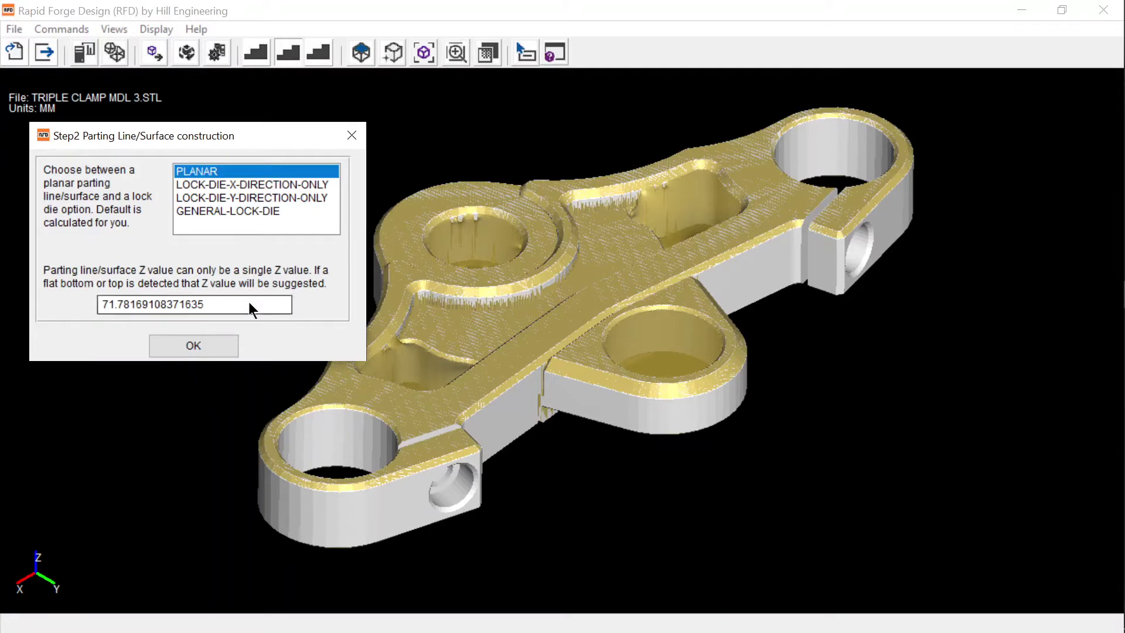
{"action": "left_click", "coordinate": [226, 351]}
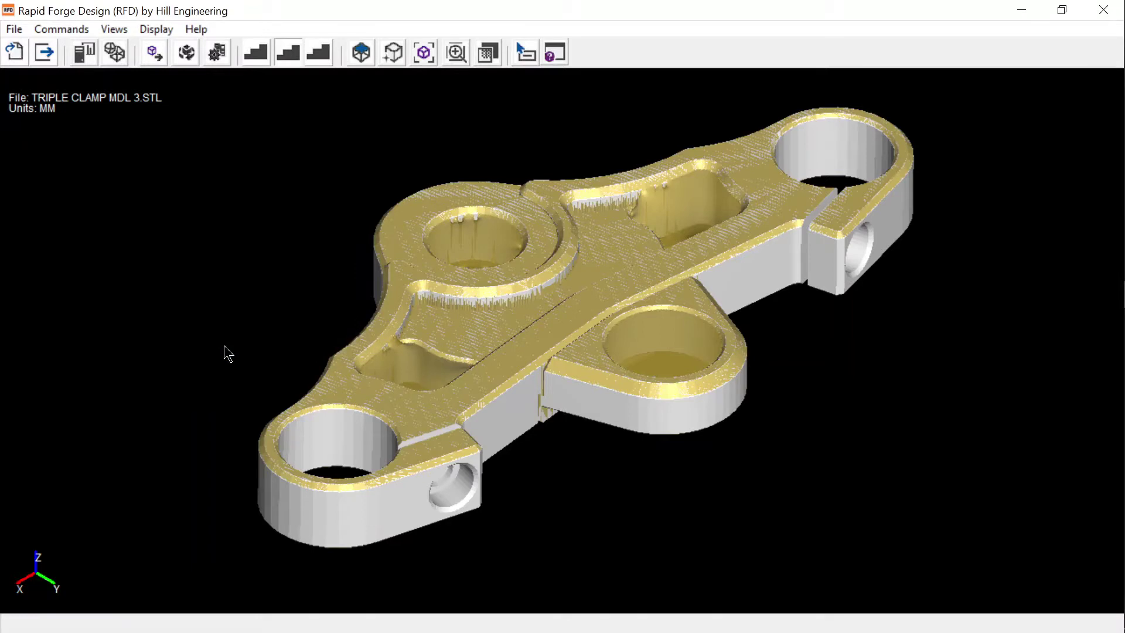
{"action": "left_click", "coordinate": [154, 30]}
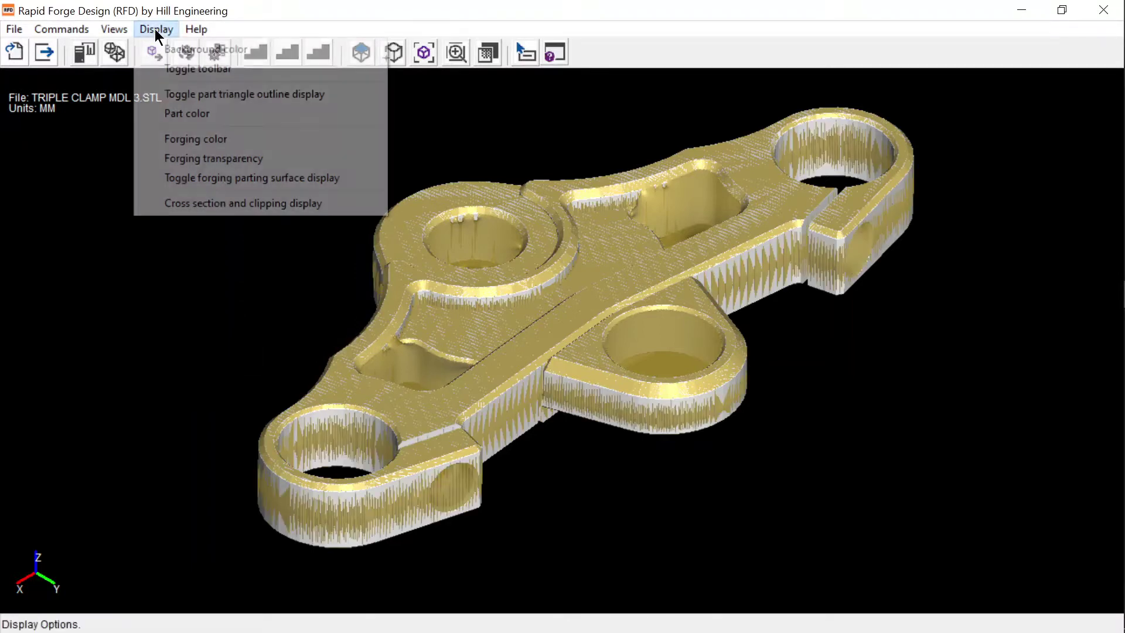
{"action": "left_click", "coordinate": [228, 181]}
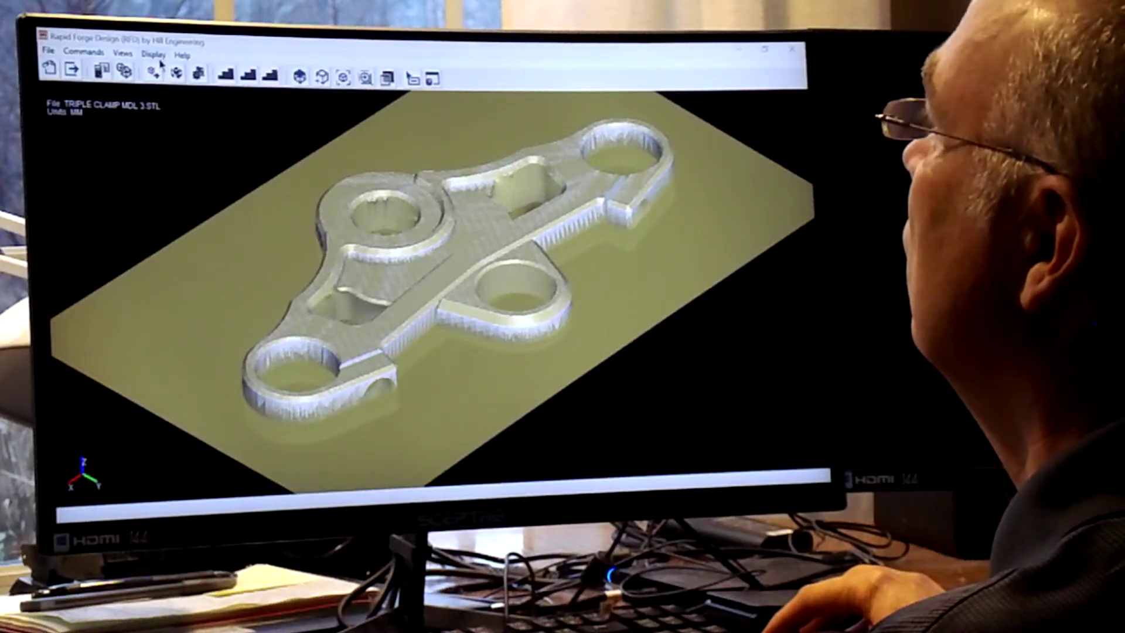
{"action": "left_click", "coordinate": [156, 30]}
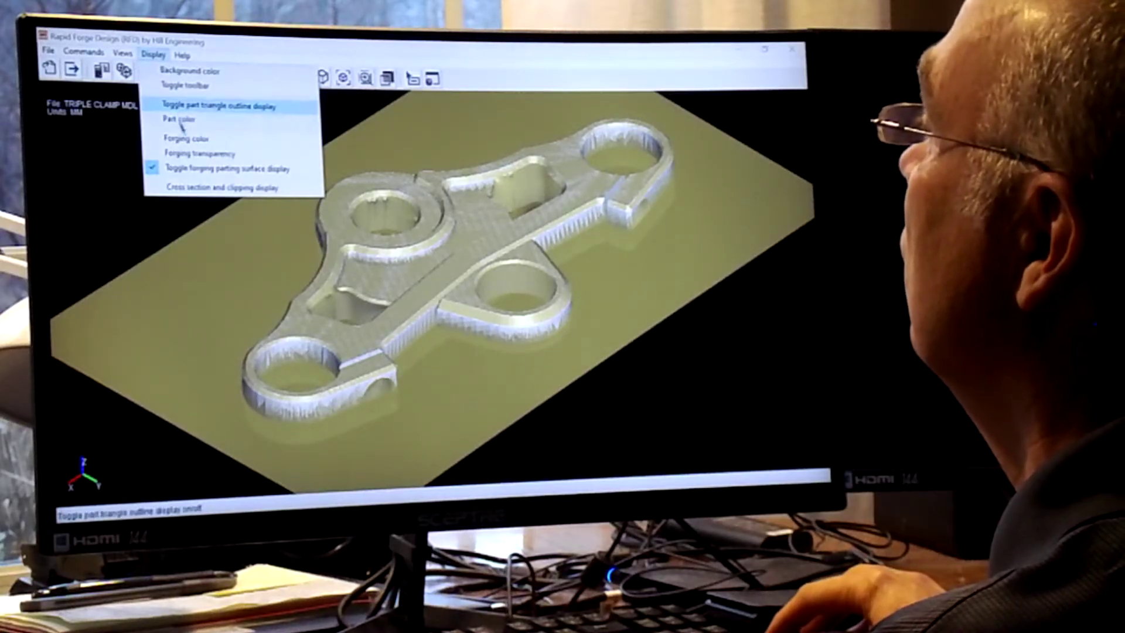
{"action": "left_click", "coordinate": [197, 170]}
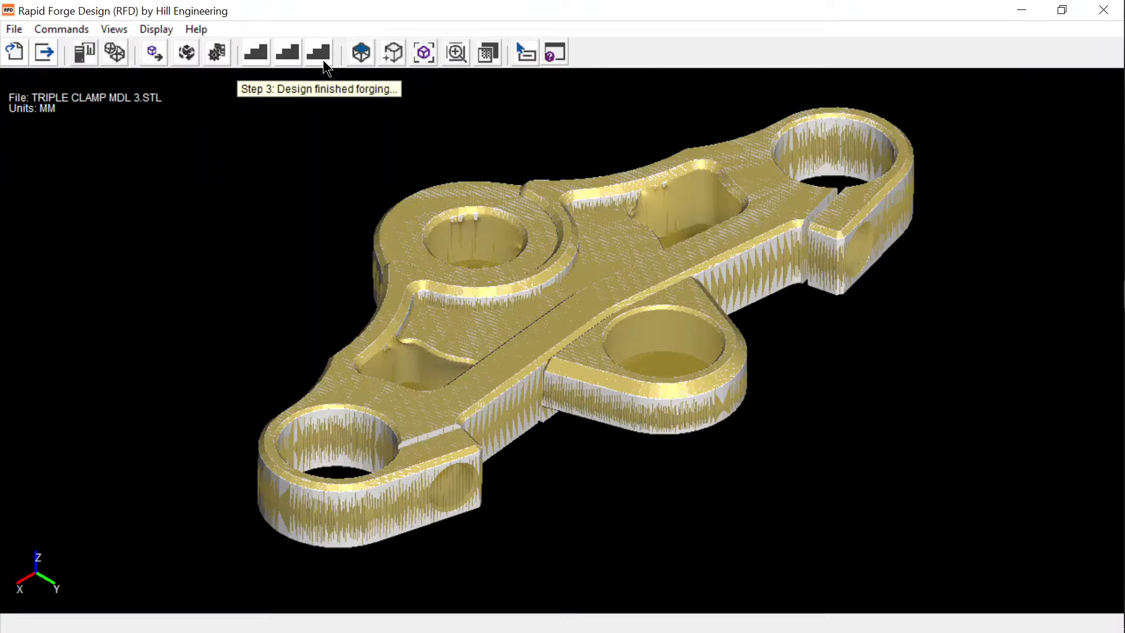
Run the step 3 TOP_AND_BOTTOM finished-forging design with 1 repeat iteration
{"action": "left_click", "coordinate": [323, 61]}
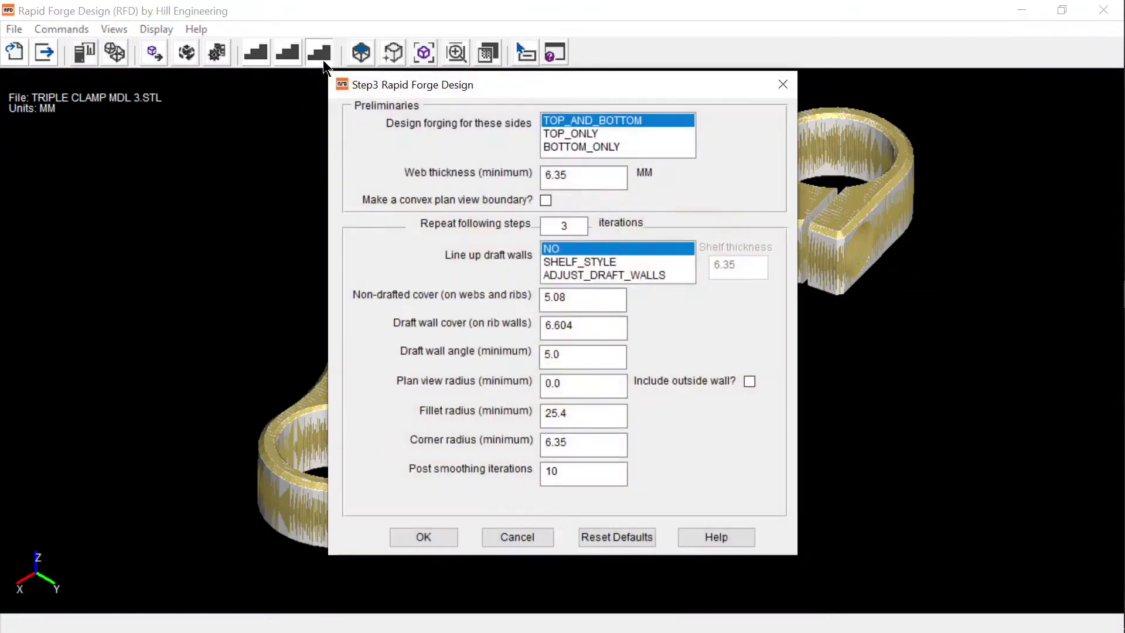
{"action": "left_click_drag", "start_coordinate": [522, 87], "coordinate": [229, 90]}
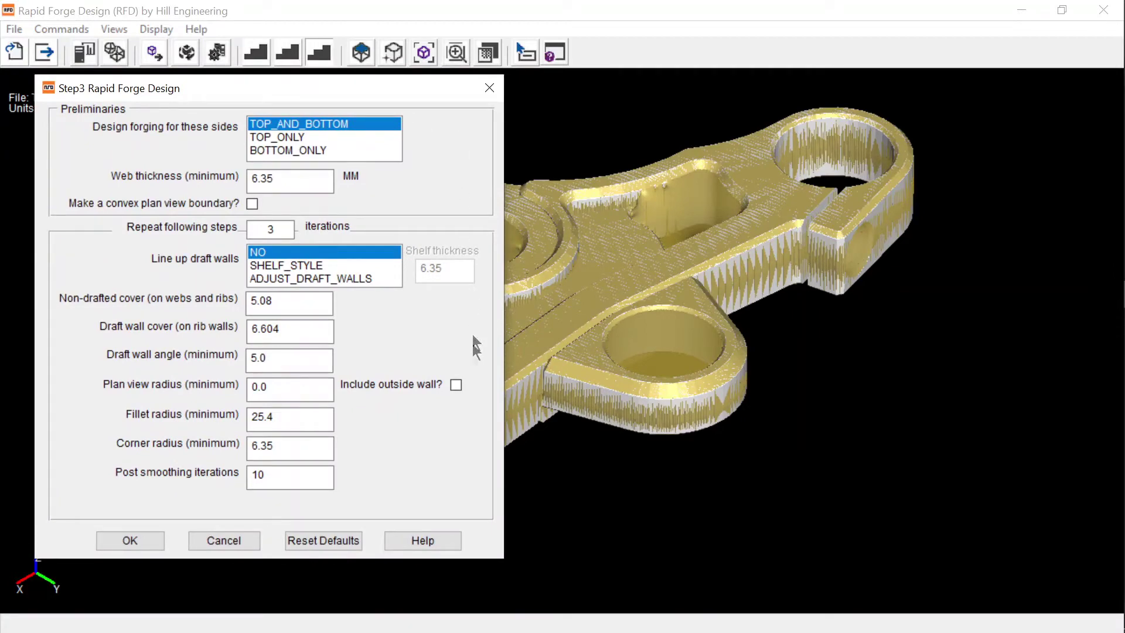
{"action": "left_click", "coordinate": [454, 544]}
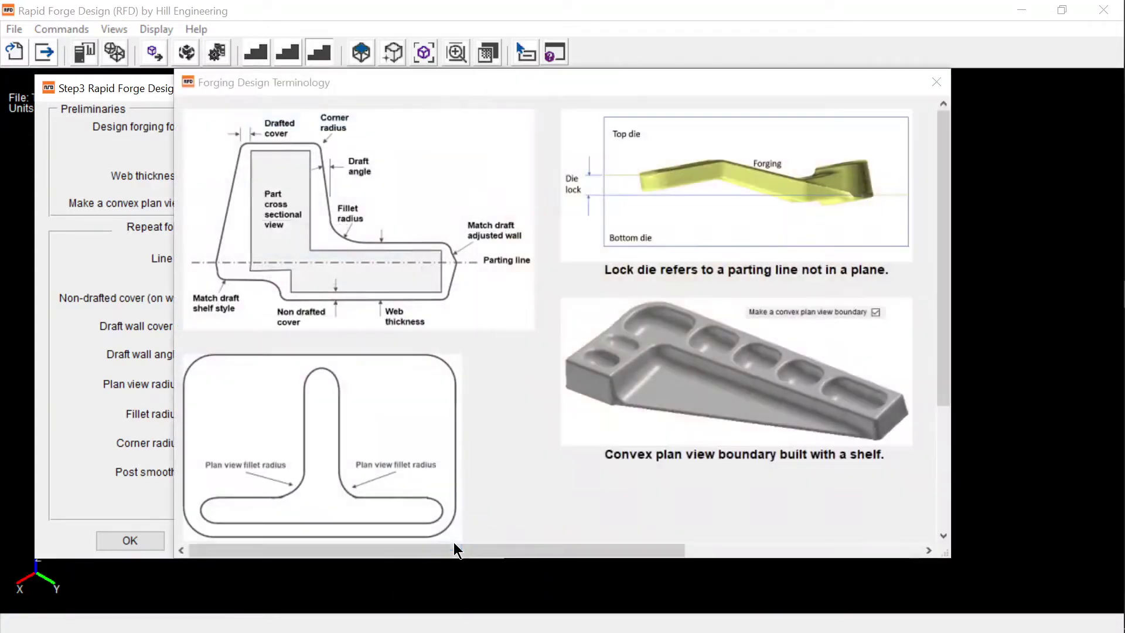
{"action": "left_click_drag", "start_coordinate": [605, 82], "coordinate": [462, 87]}
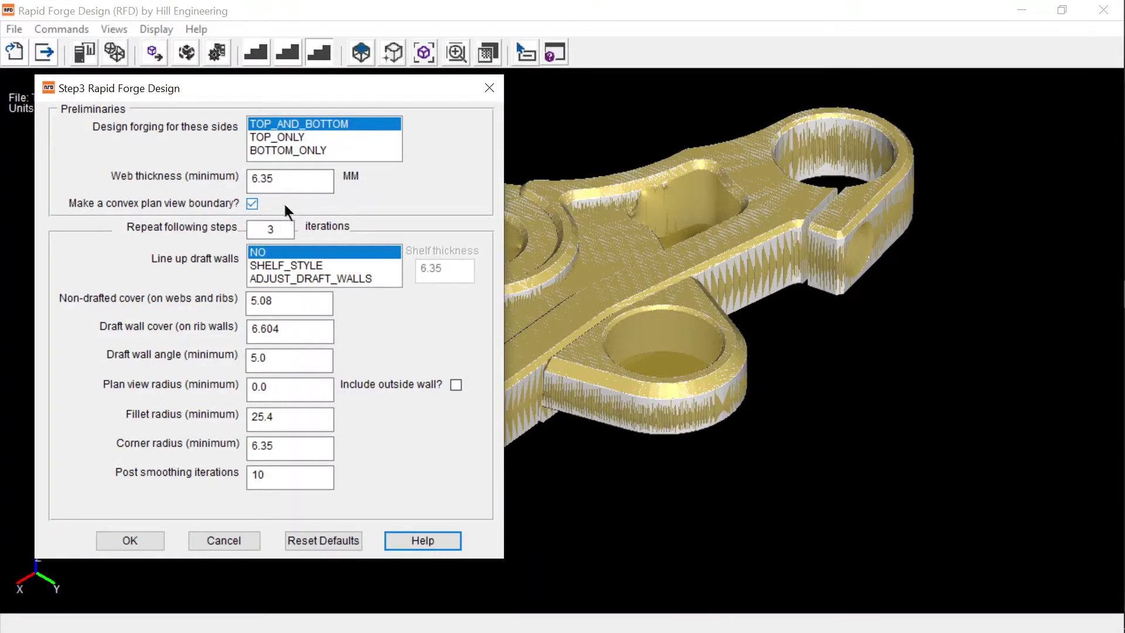
{"action": "double_click", "coordinate": [285, 229]}
{"action": "type", "text": "1"}
{"action": "left_click", "coordinate": [149, 539]}
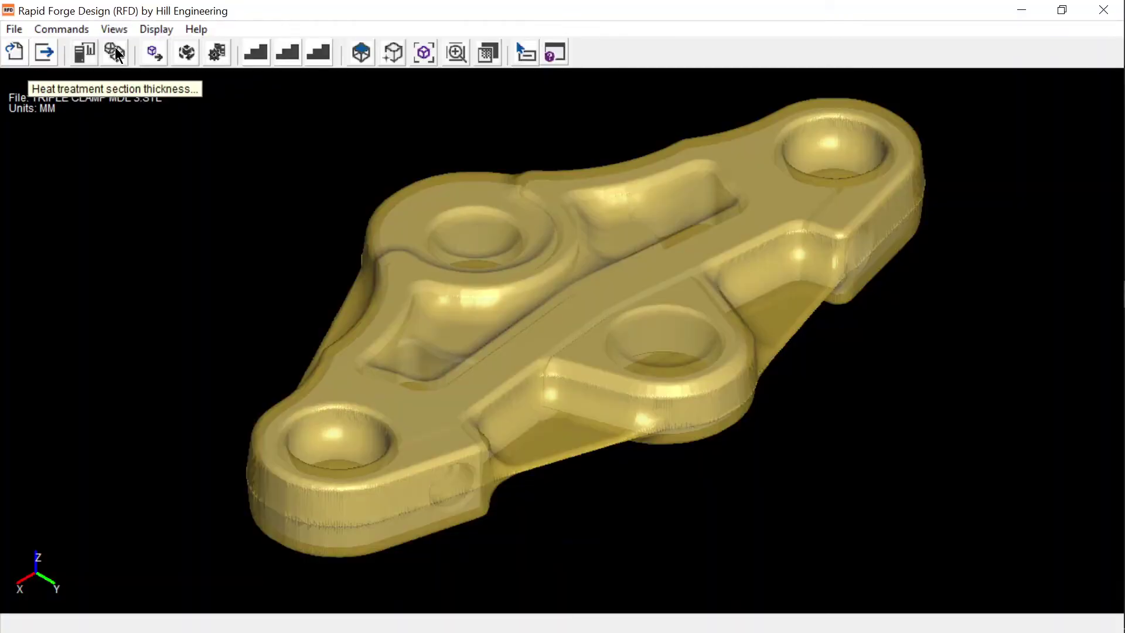
Calculate the heat-treatment maximum section, marked by a 77.24 mm orange sphere, and dismiss the results
{"action": "left_click", "coordinate": [115, 52]}
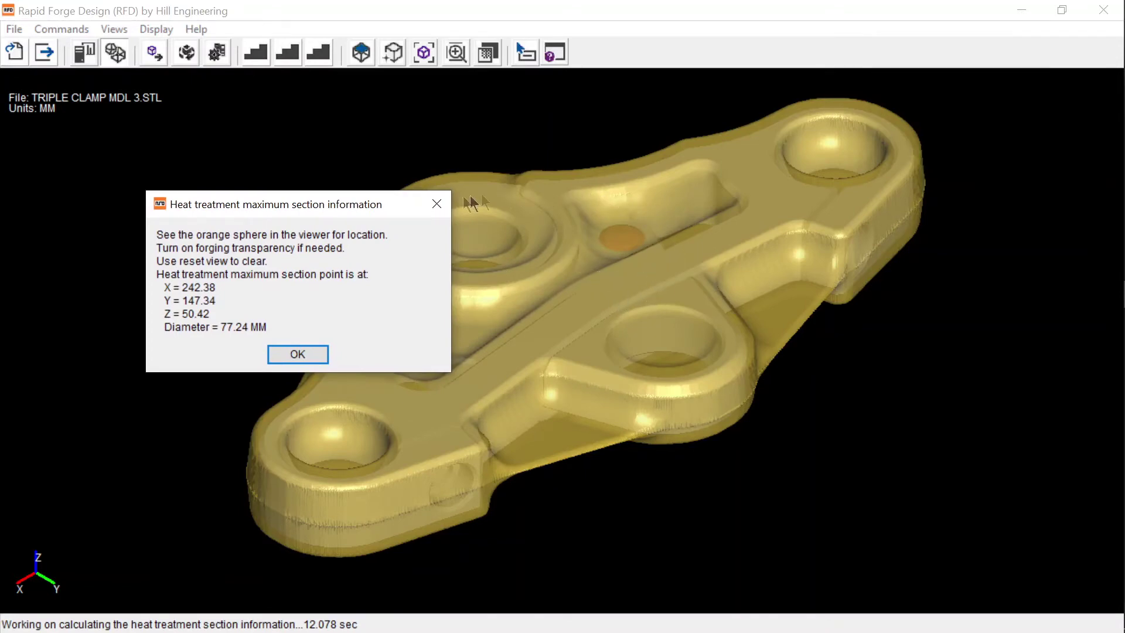
{"action": "left_click", "coordinate": [320, 358]}
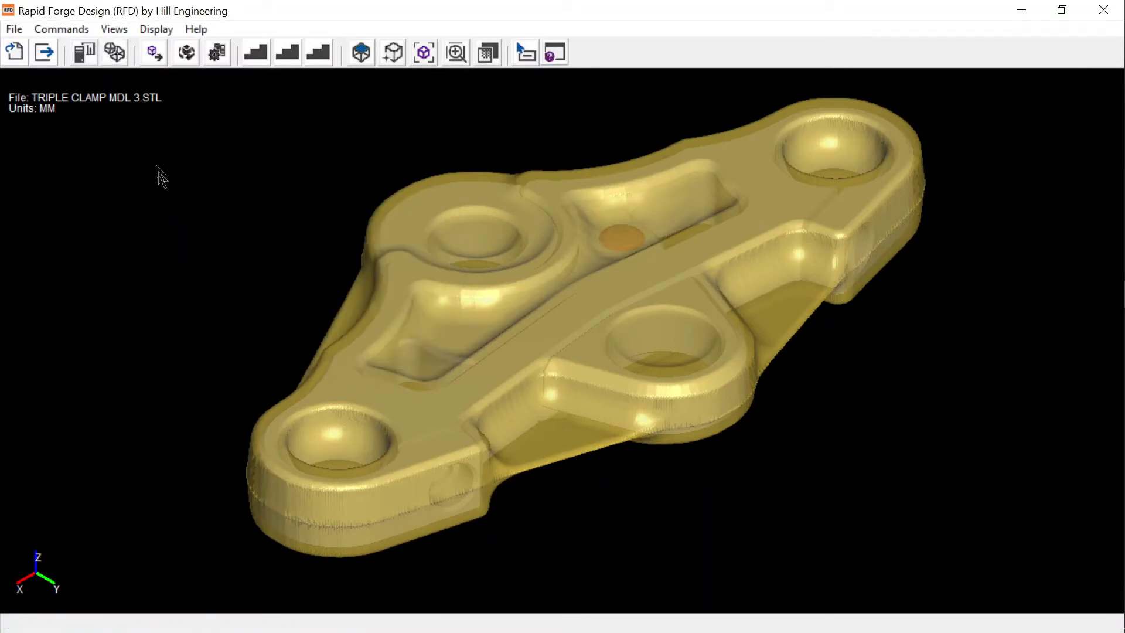
{"action": "left_click", "coordinate": [83, 56]}
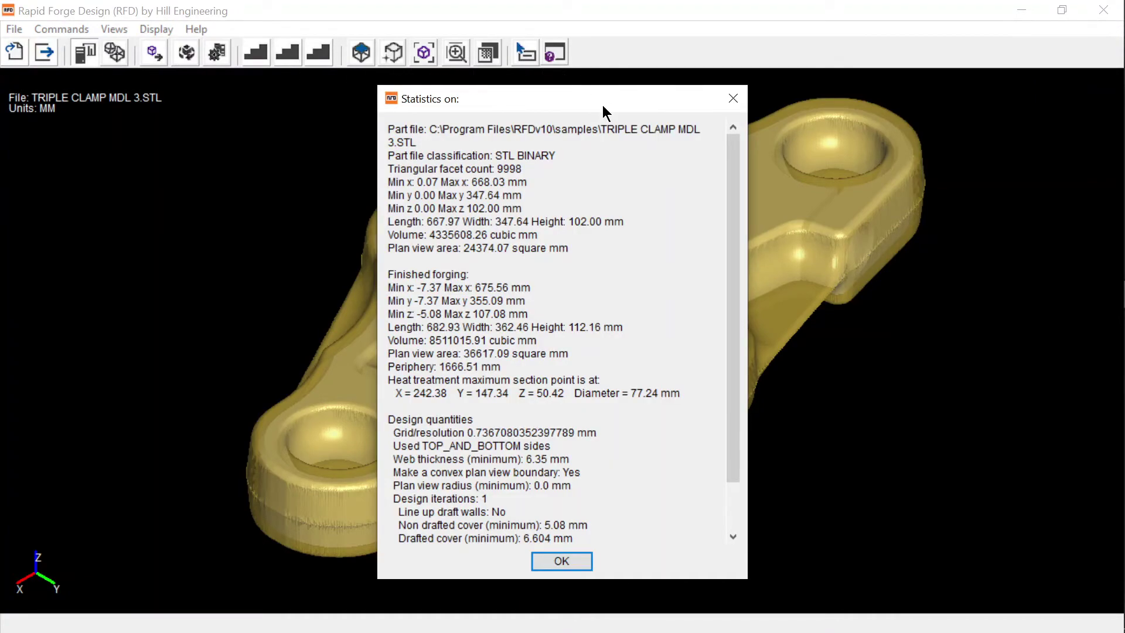
{"action": "left_click_drag", "start_coordinate": [602, 104], "coordinate": [237, 96]}
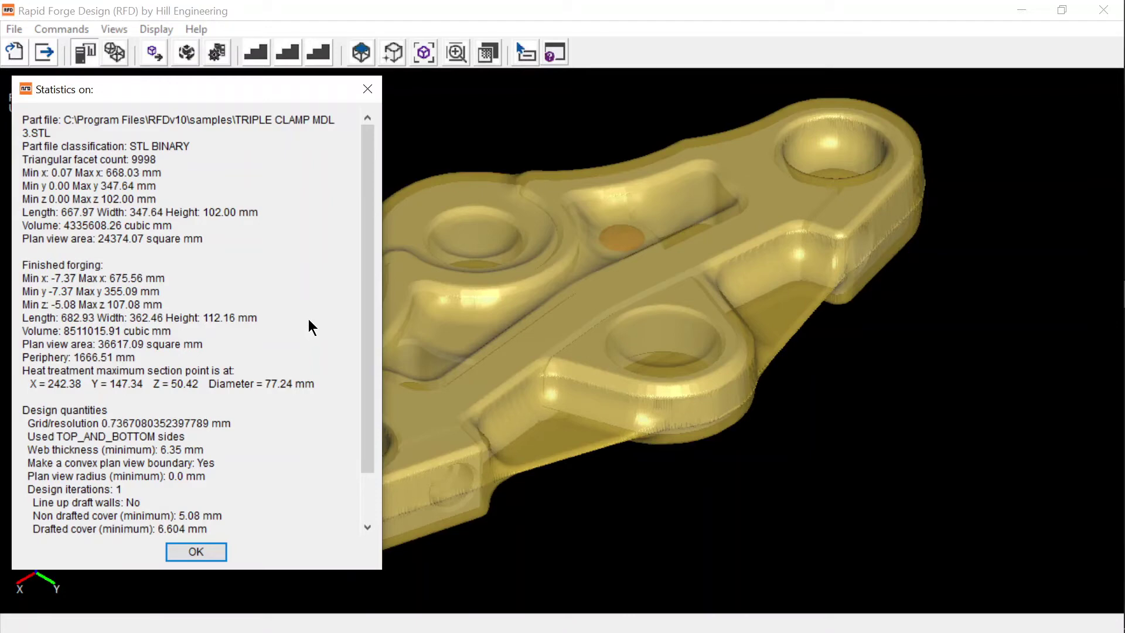
{"action": "left_click", "coordinate": [194, 552]}
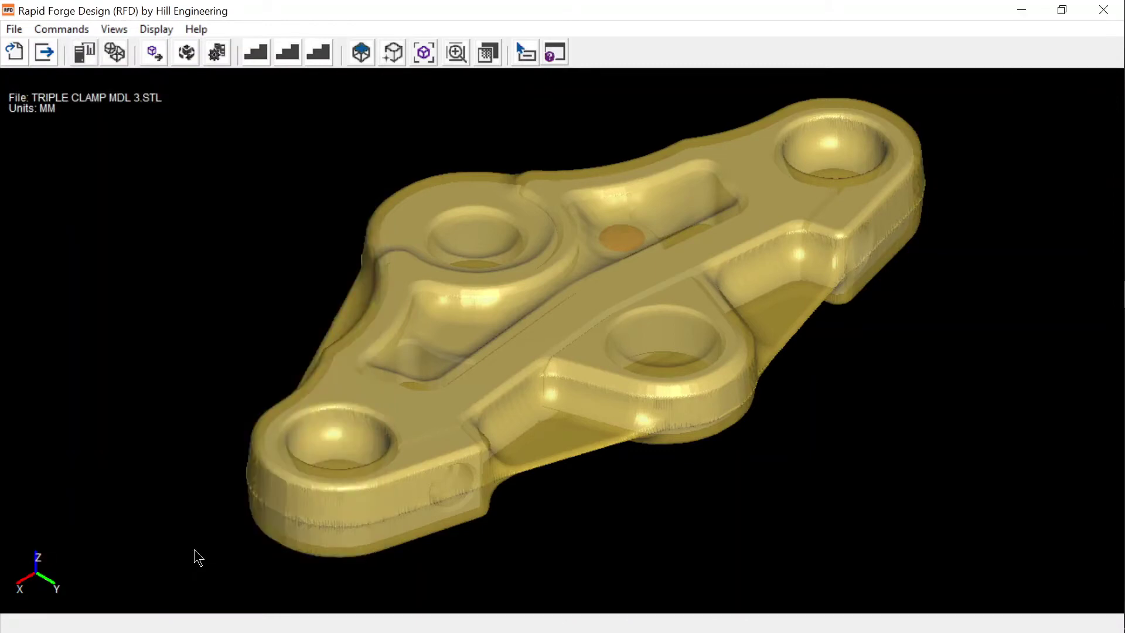
Lower the forging transparency from 0.22 to 0.0
{"action": "left_click", "coordinate": [149, 29]}
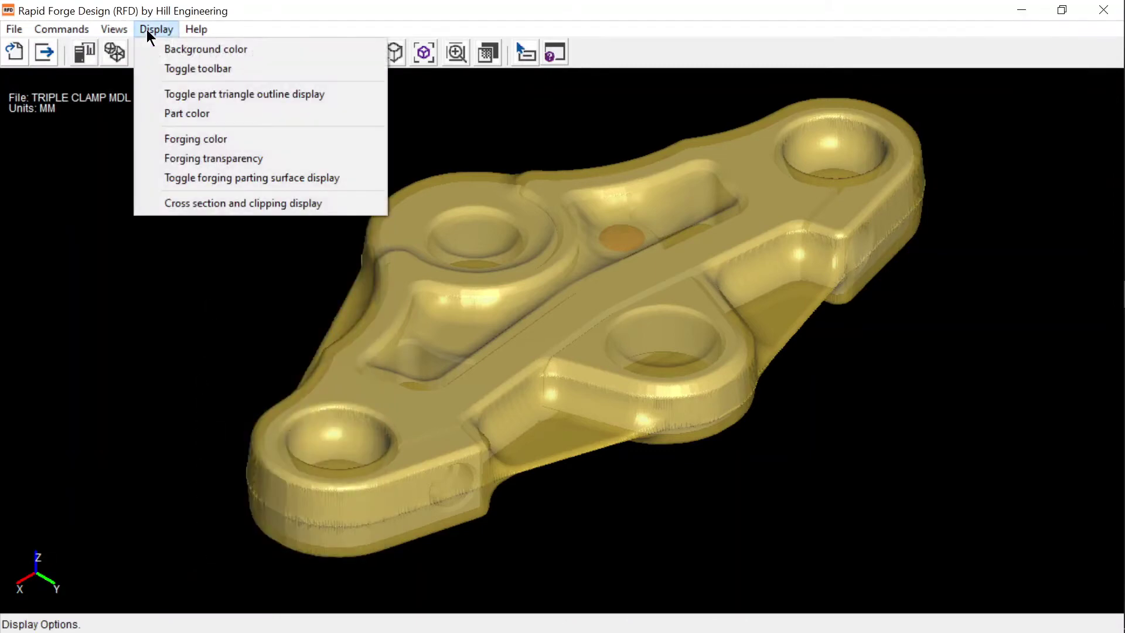
{"action": "left_click", "coordinate": [191, 158]}
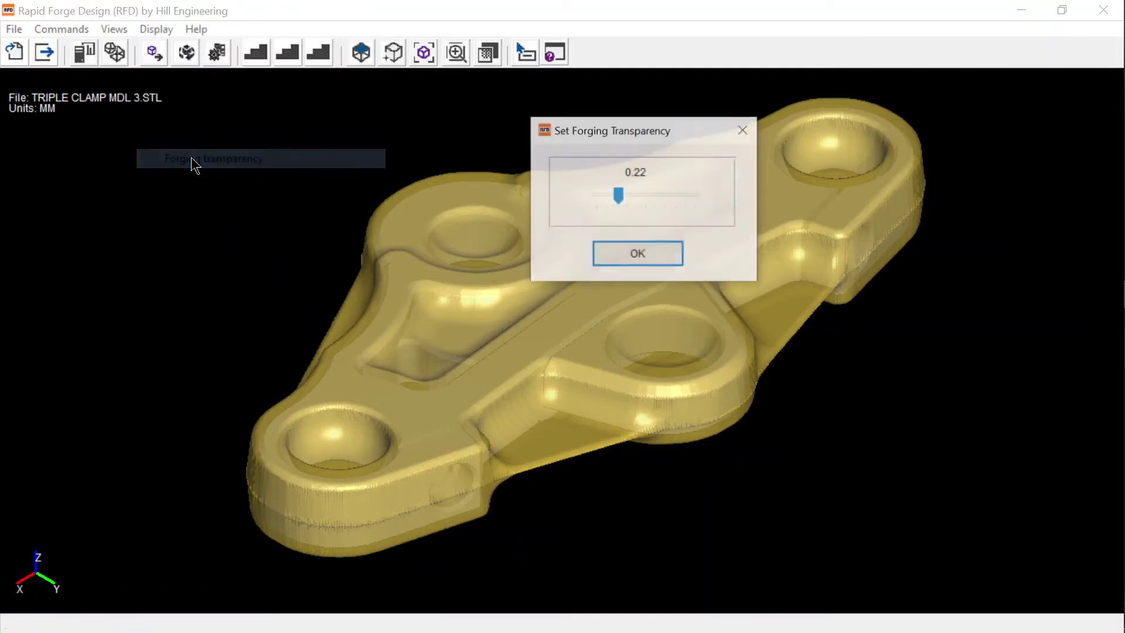
{"action": "left_click_drag", "start_coordinate": [618, 194], "coordinate": [593, 196]}
{"action": "left_click", "coordinate": [624, 255]}
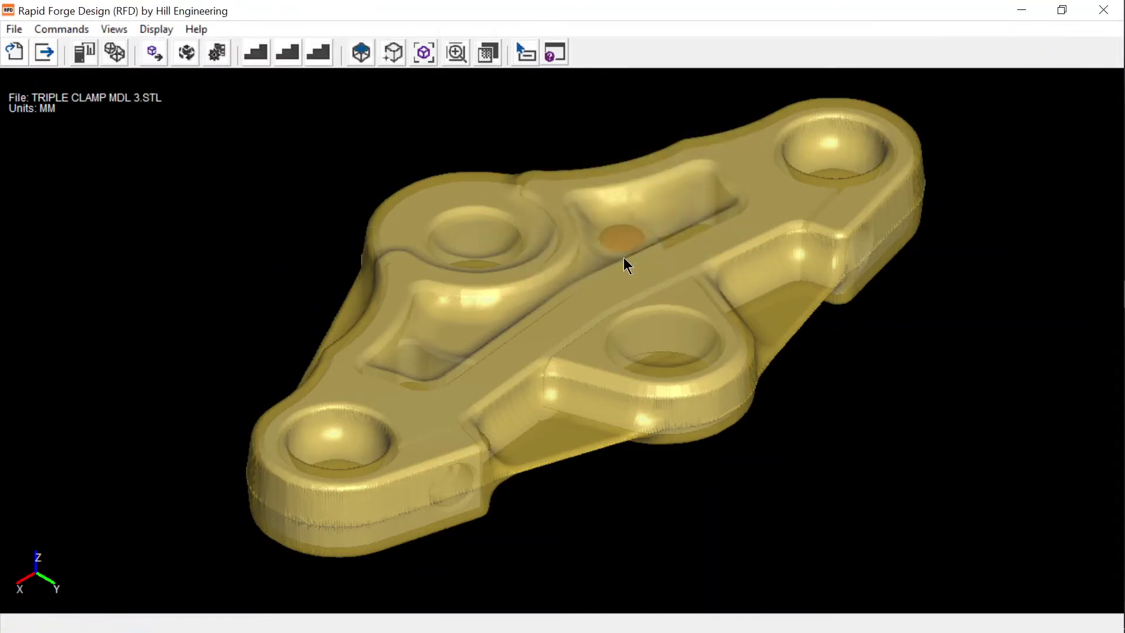